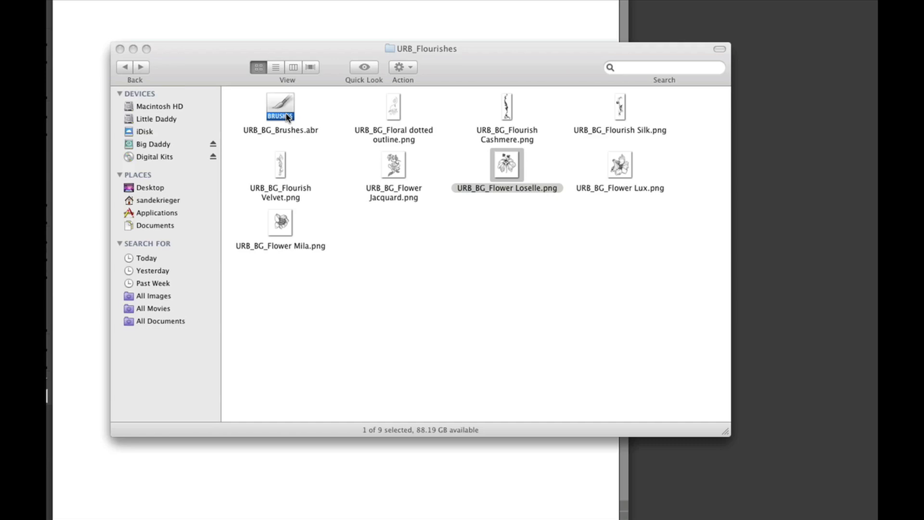
# Step: Bring up the Finder options for the brushes file, then dismiss them without opening anything
pyautogui.rightClick(288, 117)
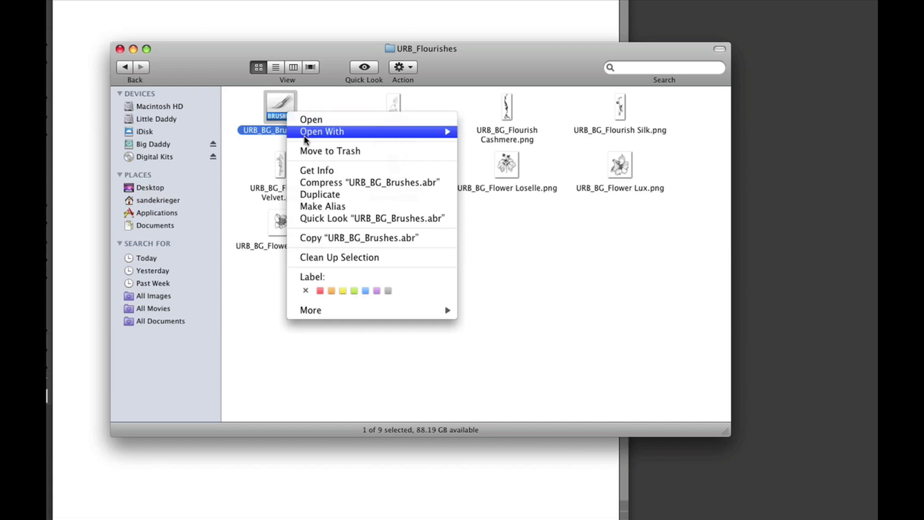
pyautogui.moveTo(305, 139)
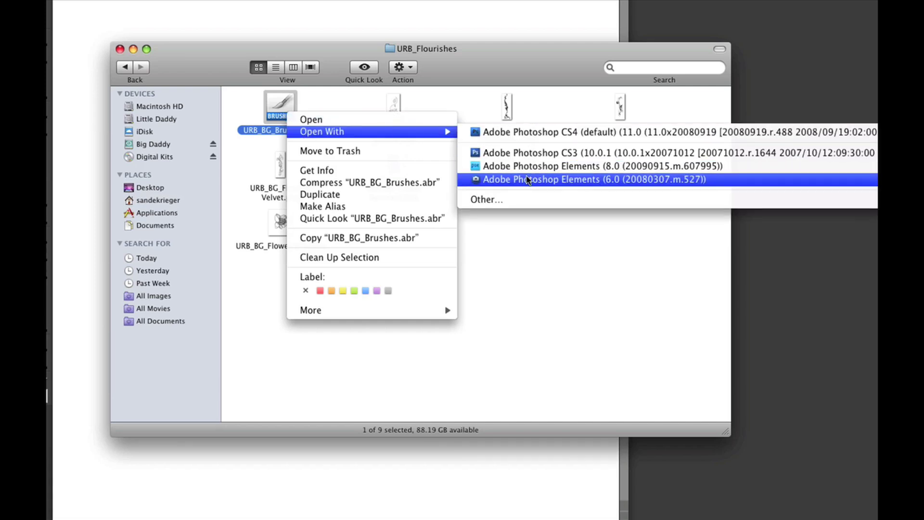
pyautogui.click(520, 260)
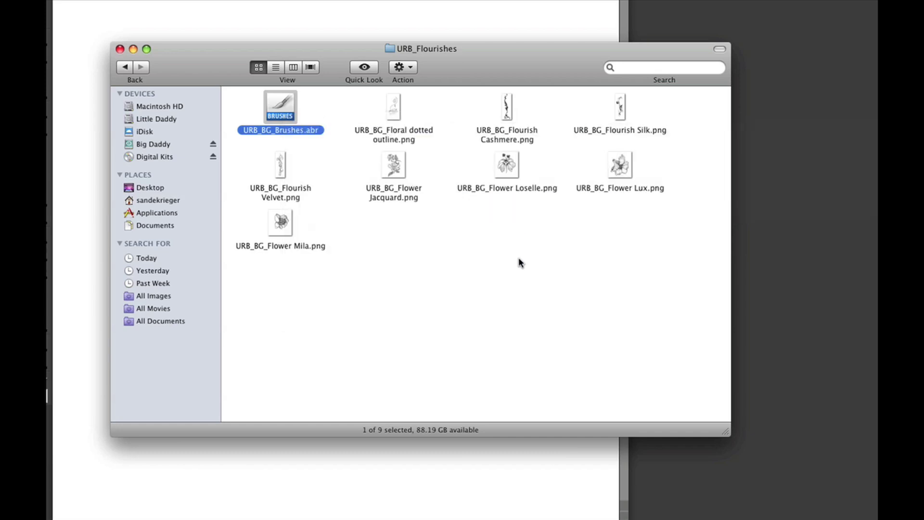
# Step: Open URB_BG_Flourish Cashmere.png with Adobe Photoshop Elements (8.0)
pyautogui.rightClick(508, 111)
pyautogui.moveTo(519, 127)
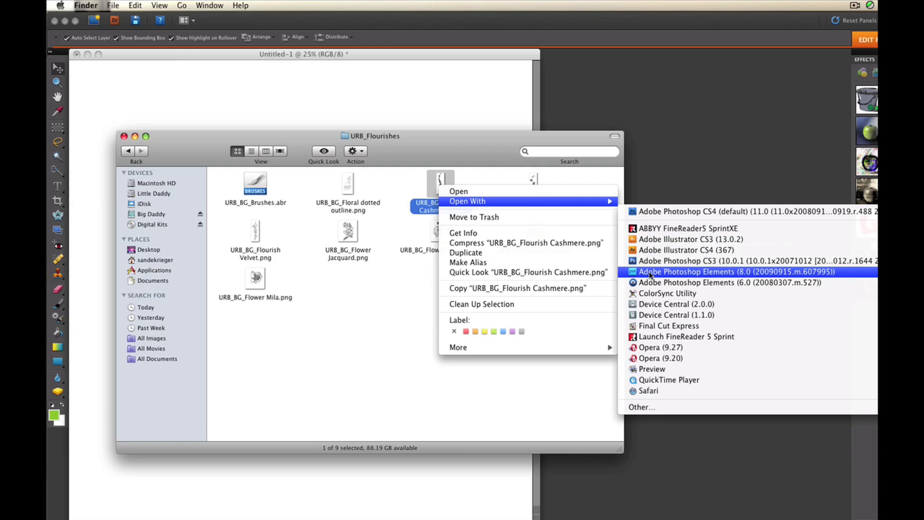
pyautogui.click(650, 274)
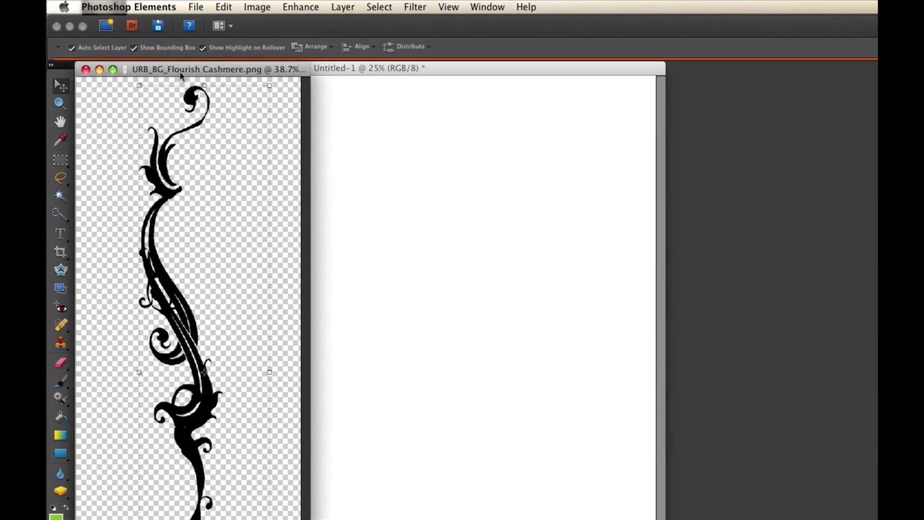
# Step: Float the flourish PNG in its own window over Untitled-1, glancing at the Edit menu
pyautogui.moveTo(180, 72); pyautogui.dragTo(419, 96)
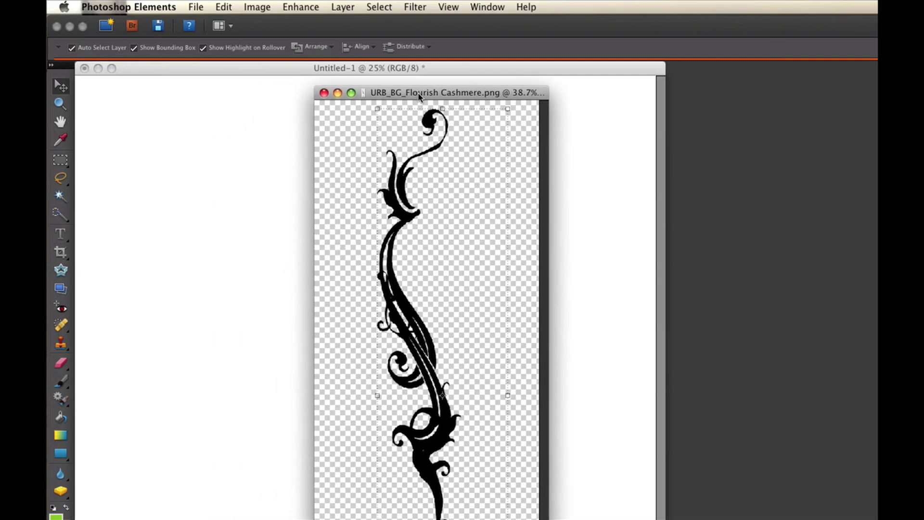
pyautogui.click(224, 7)
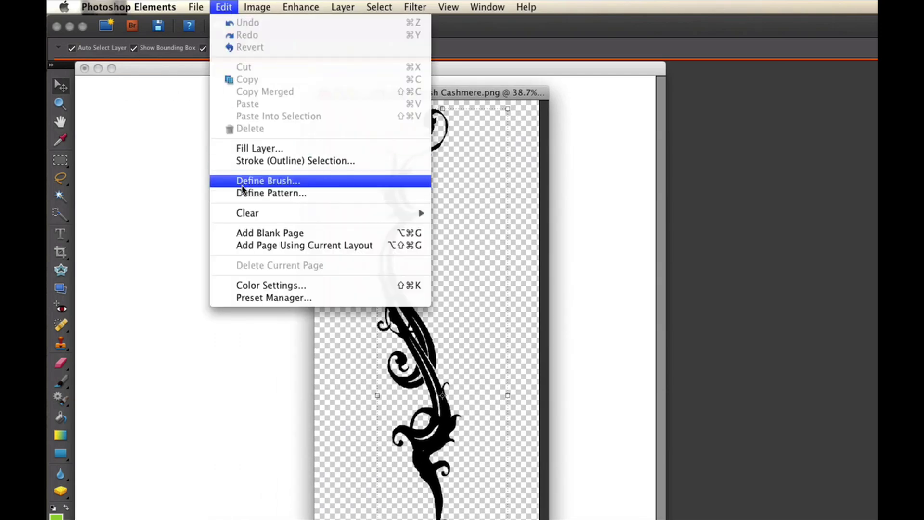
pyautogui.click(146, 139)
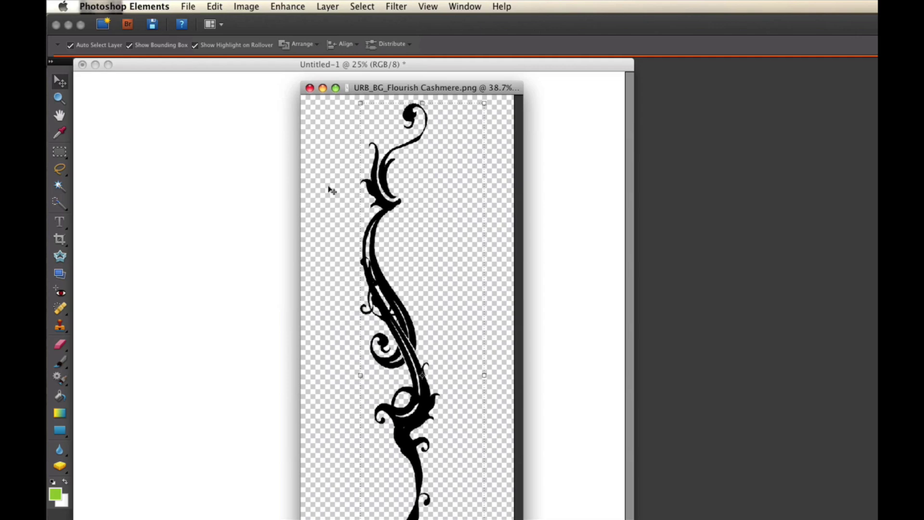
# Step: Drag the black flourish onto the left of Untitled-1 as Layer 1, then add an empty layer above
pyautogui.moveTo(362, 89); pyautogui.dragTo(439, 89)
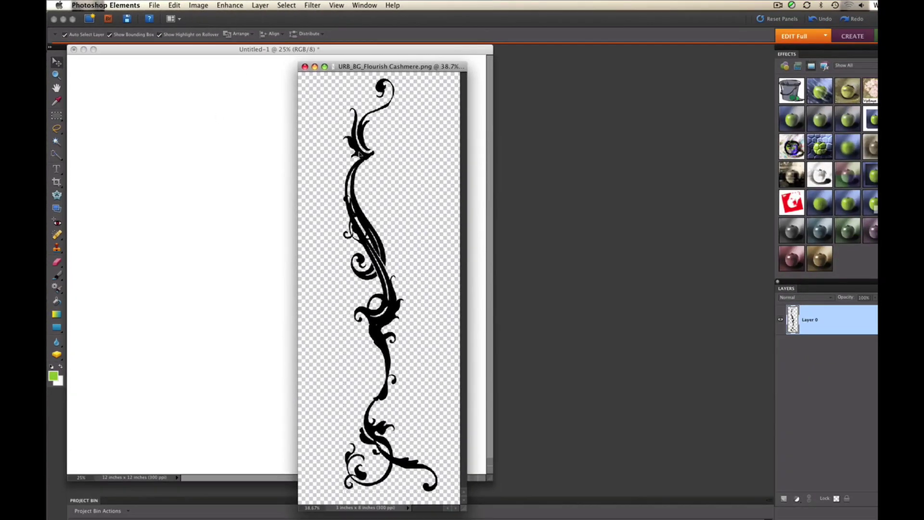
pyautogui.moveTo(360, 154); pyautogui.dragTo(198, 147)
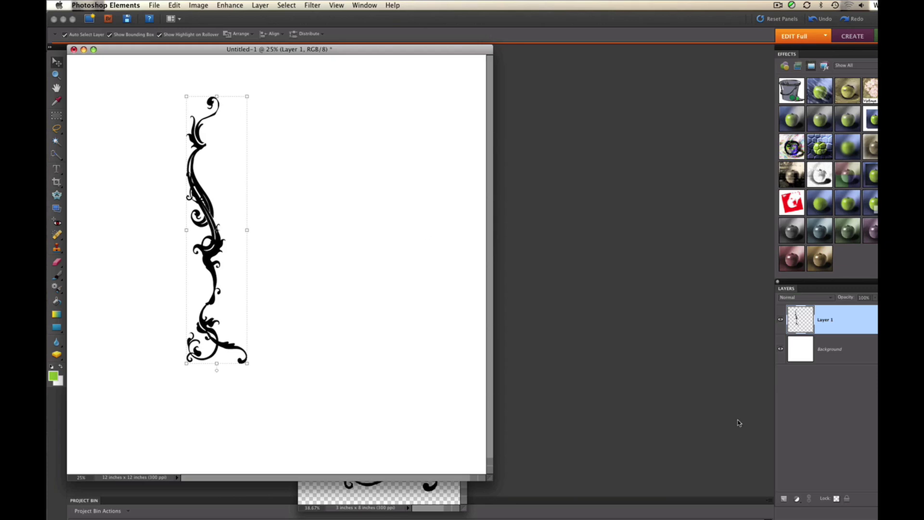
pyautogui.click(784, 503)
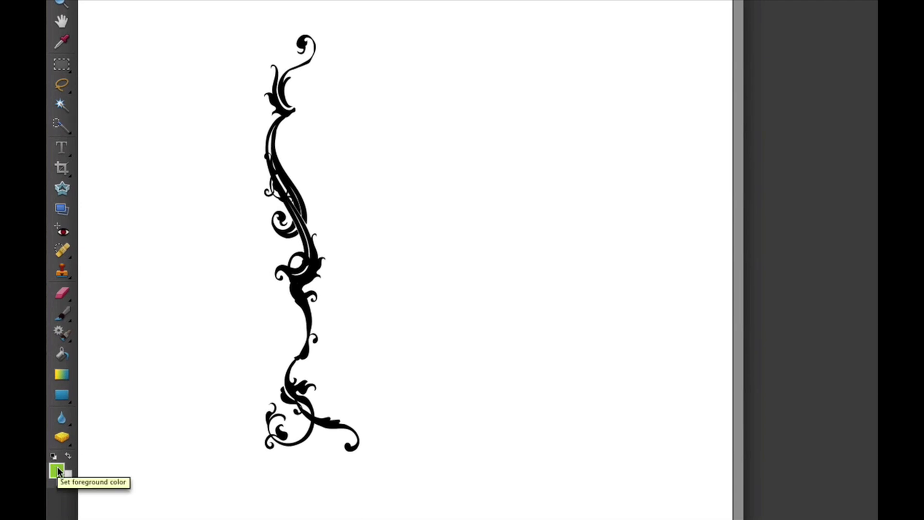
# Step: Set the foreground colour to the dark navy 10196f
pyautogui.click(56, 469)
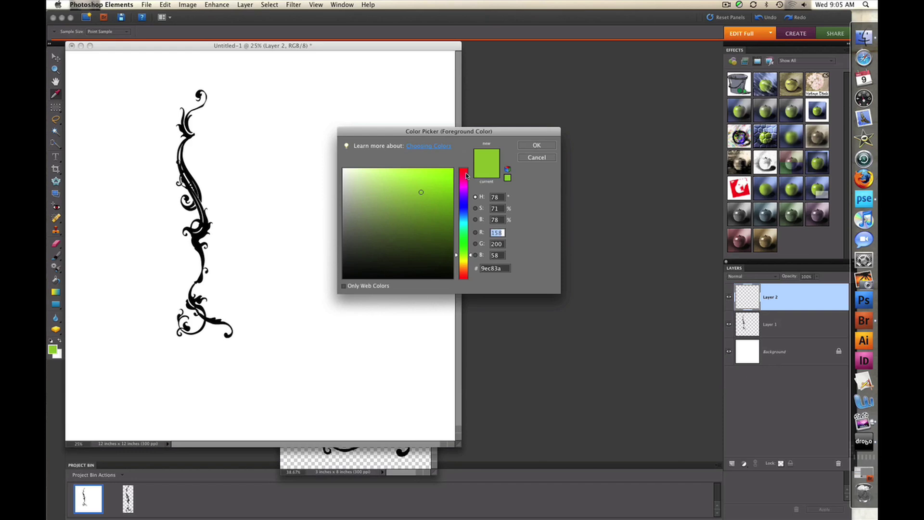
pyautogui.click(464, 208)
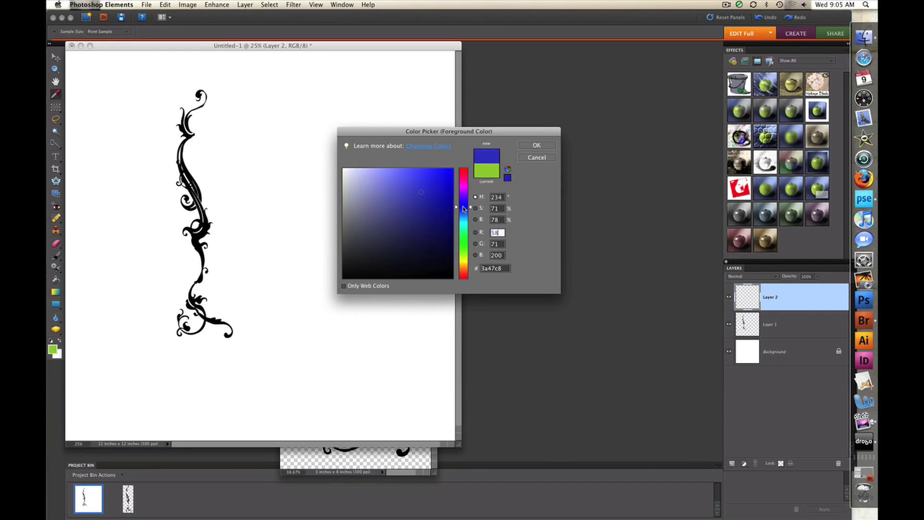
pyautogui.click(437, 231)
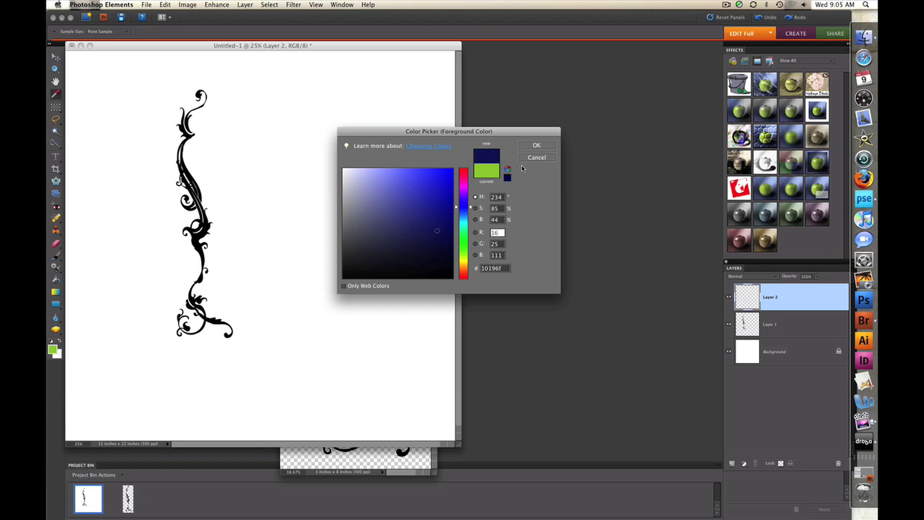
pyautogui.click(534, 146)
pyautogui.press('v')
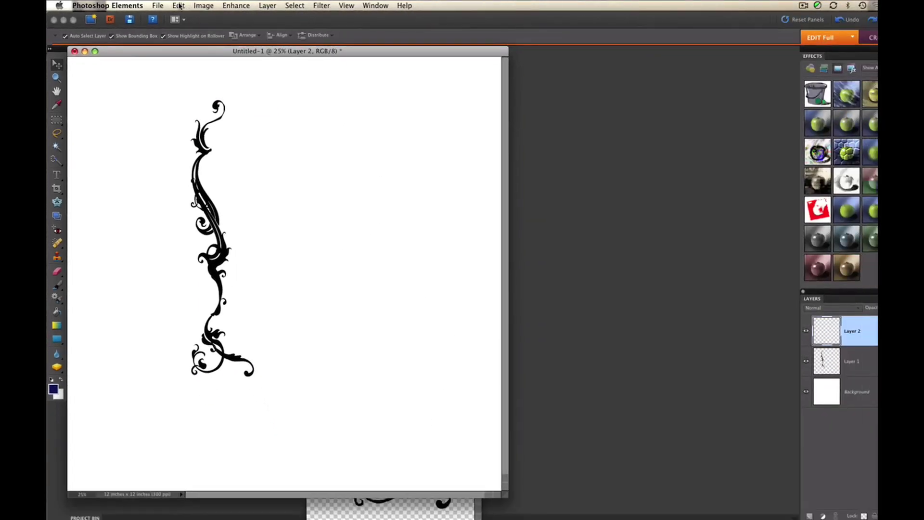
pyautogui.click(178, 5)
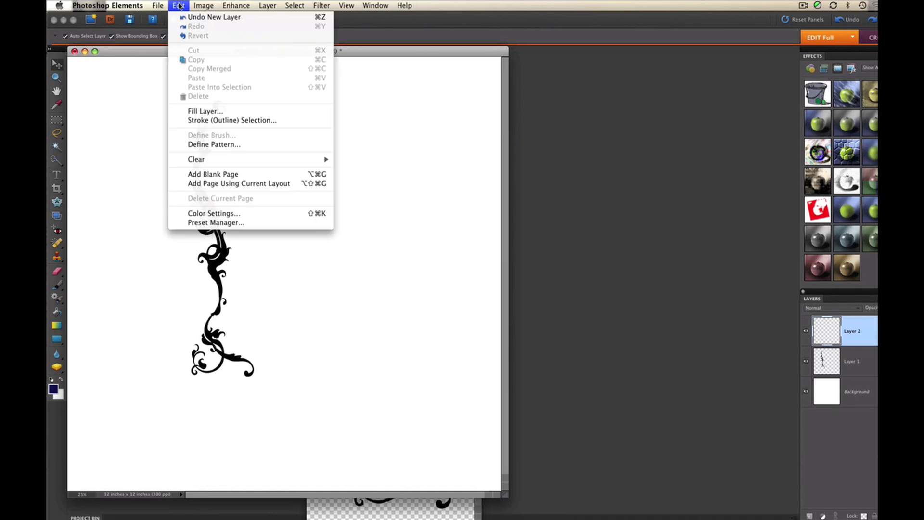
# Step: Fill Layer 2 with the foreground colour at 100% opacity
pyautogui.click(205, 110)
pyautogui.moveTo(482, 162); pyautogui.dragTo(470, 161)
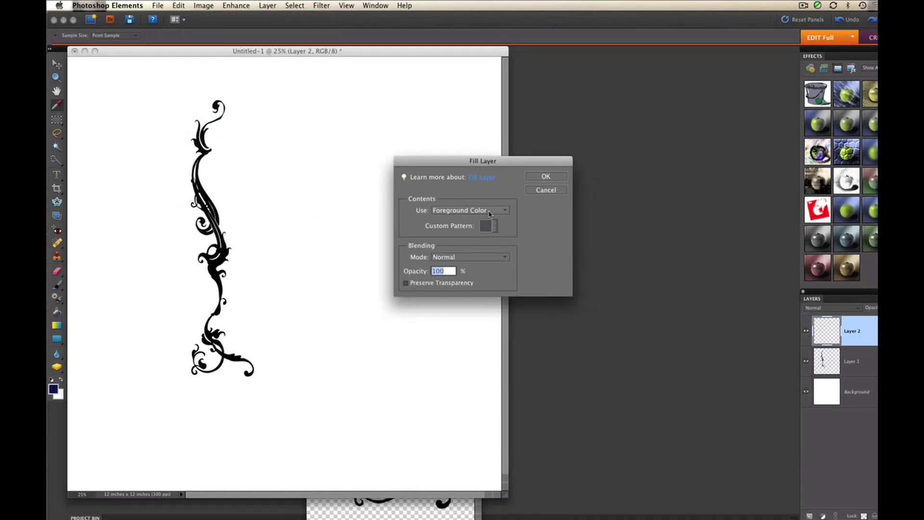
pyautogui.click(545, 176)
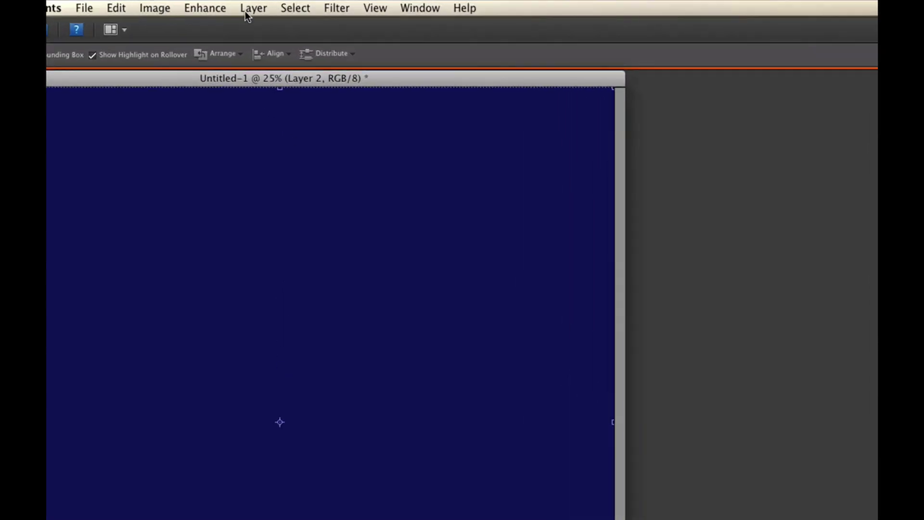
pyautogui.click(246, 11)
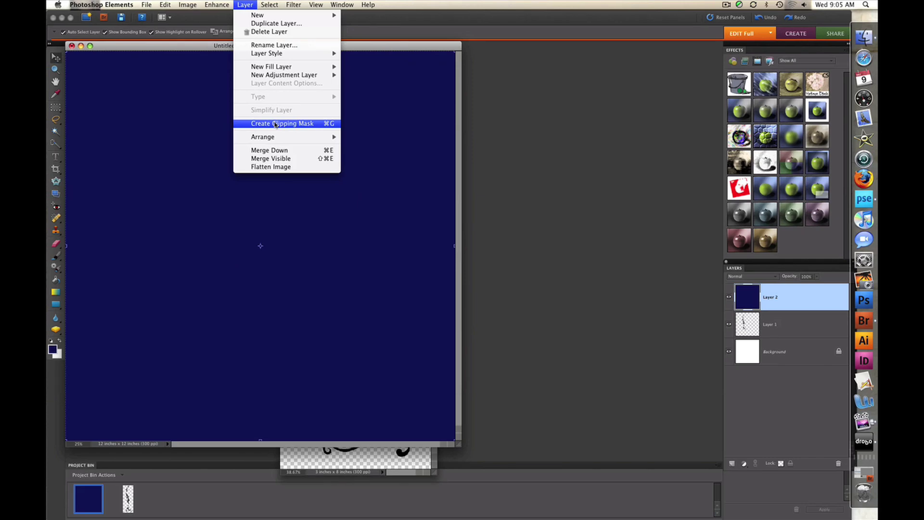
# Step: Clip navy Layer 2 to the flourish layer, then select the flourish layer
pyautogui.click(276, 124)
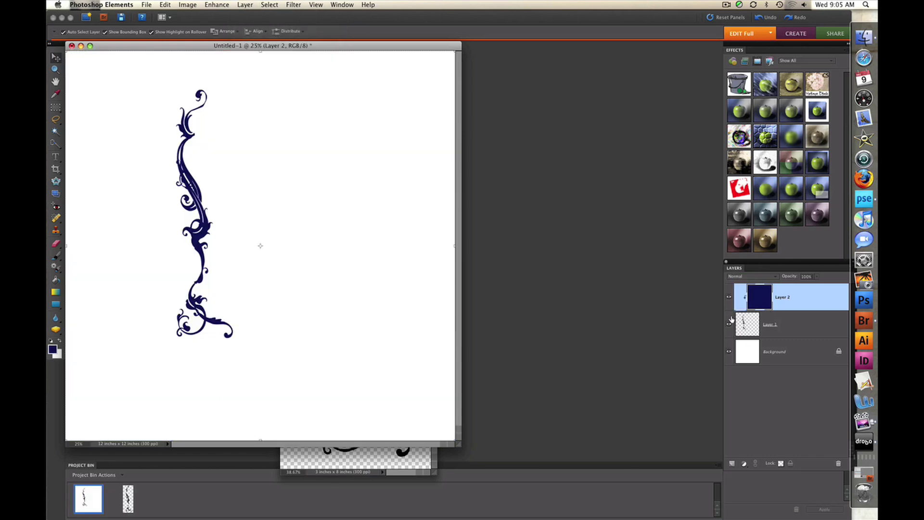
pyautogui.click(788, 333)
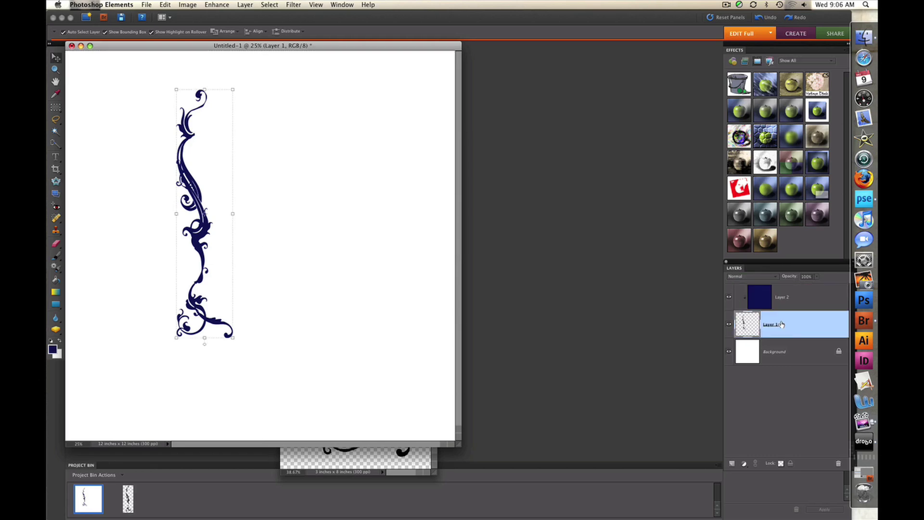
# Step: Nudge the flourish on Layer 1 right and down, then rotate it to about 4.1°
pyautogui.click(191, 188)
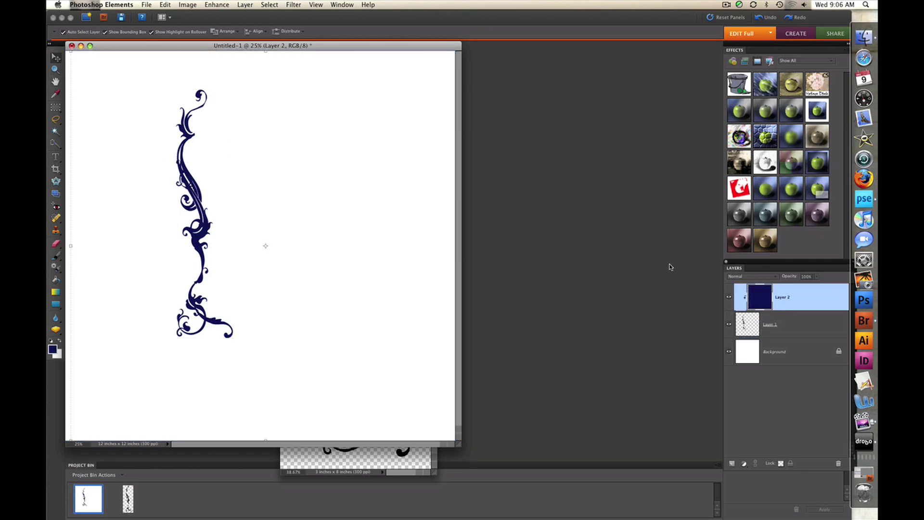
pyautogui.click(777, 324)
pyautogui.click(786, 301)
pyautogui.click(789, 463)
pyautogui.click(770, 328)
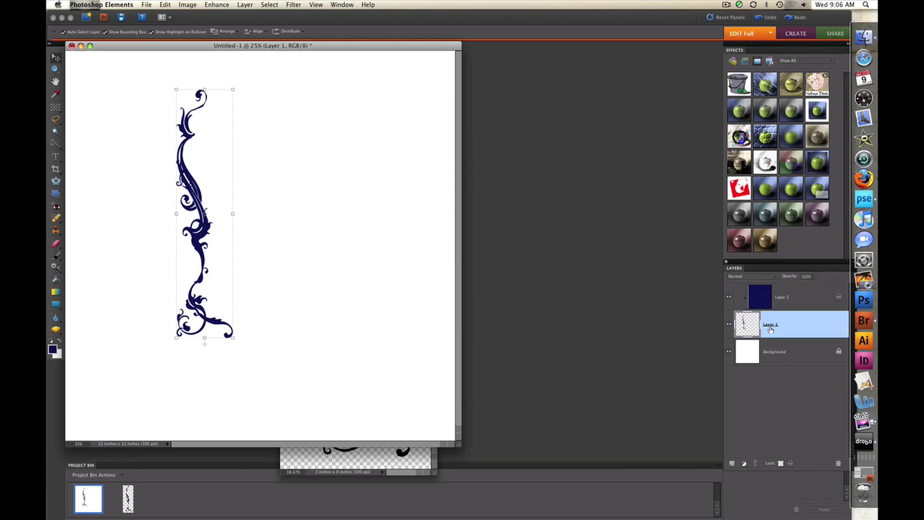
pyautogui.moveTo(204, 233); pyautogui.dragTo(225, 239)
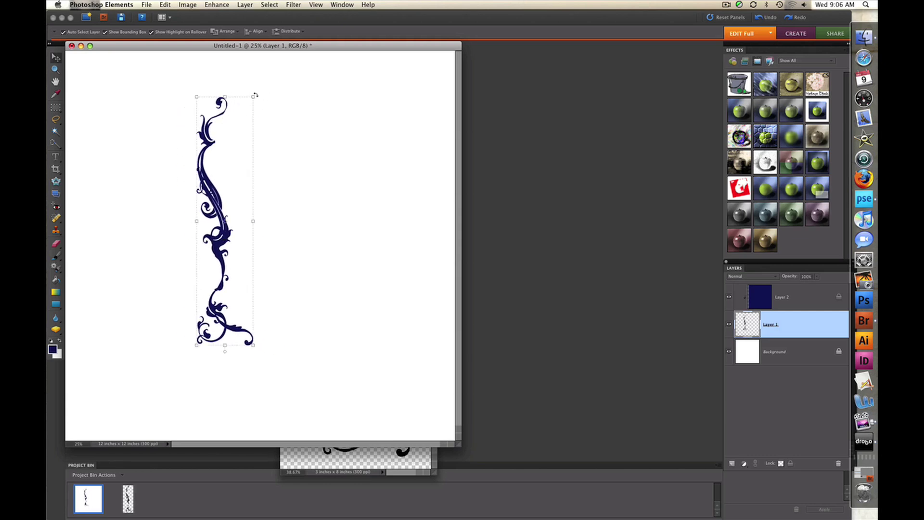
pyautogui.moveTo(256, 96); pyautogui.dragTo(351, 183)
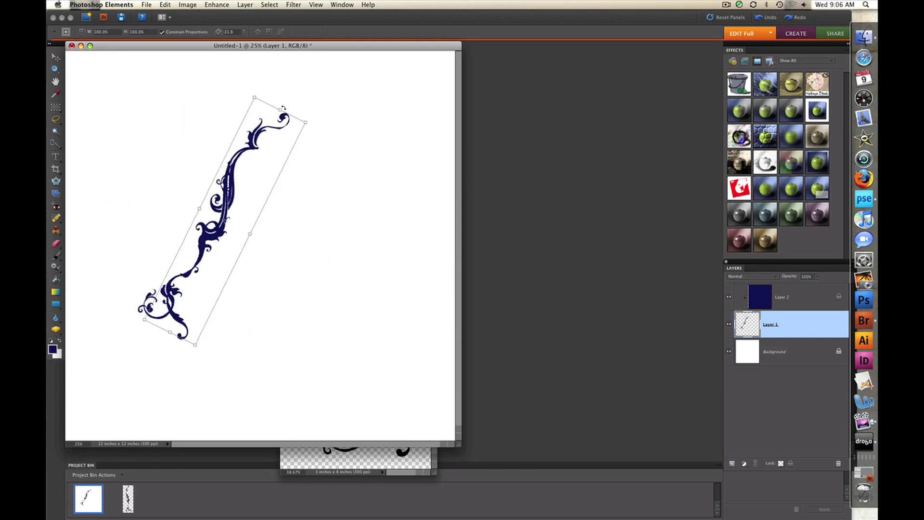
pyautogui.moveTo(283, 109); pyautogui.dragTo(234, 98)
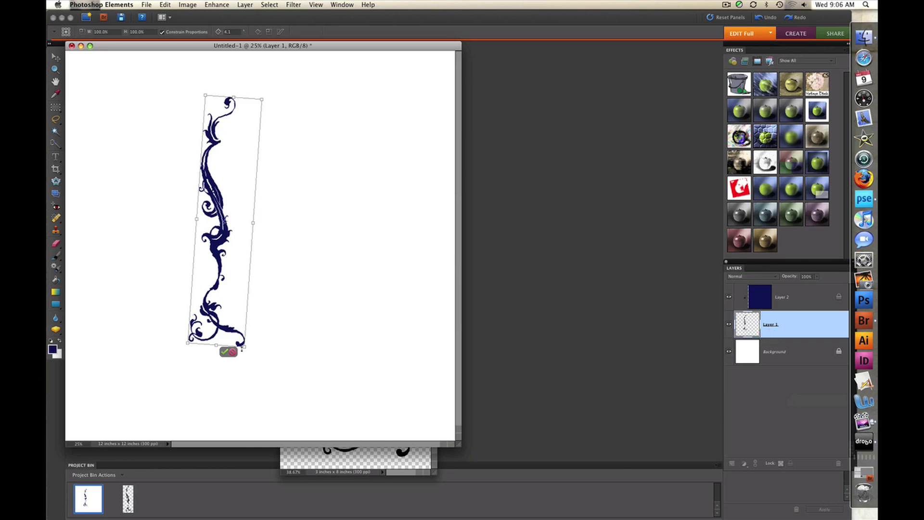
pyautogui.click(225, 354)
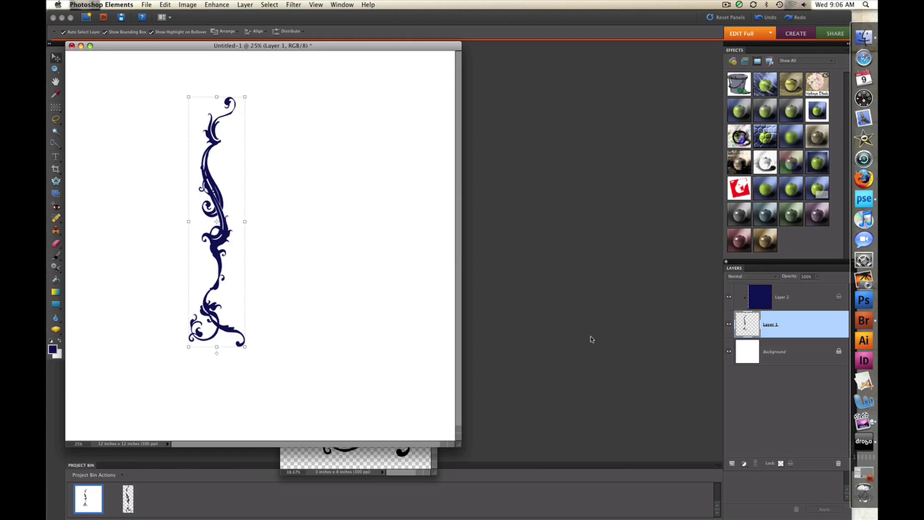
# Step: Hide the navy flourish on Layer 1 and make Layer 2 the active layer
pyautogui.click(730, 325)
pyautogui.click(792, 302)
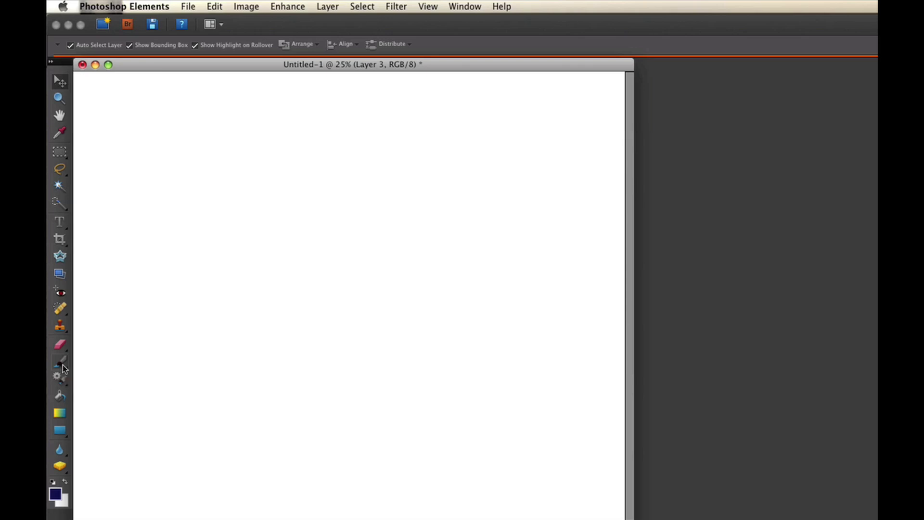
pyautogui.click(63, 368)
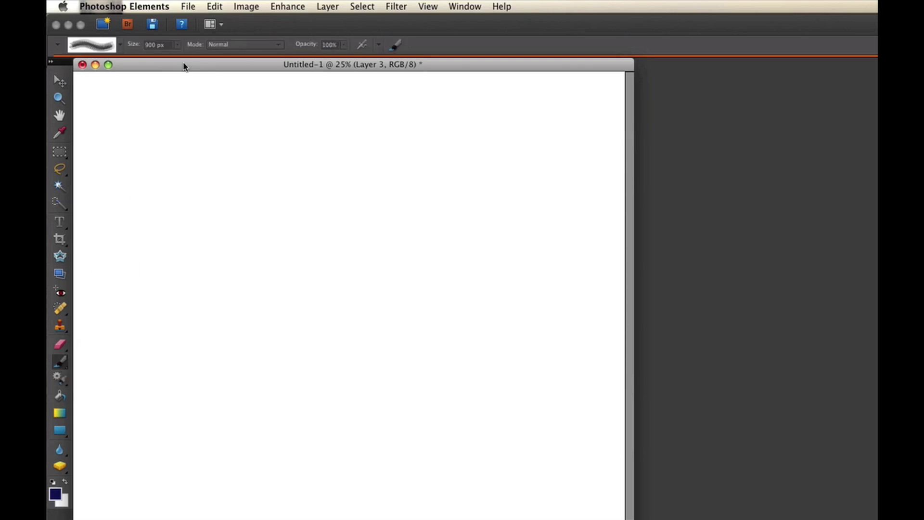
# Step: Pick the 595 px flower brush from the French Laundry Art Edges presets
pyautogui.click(119, 44)
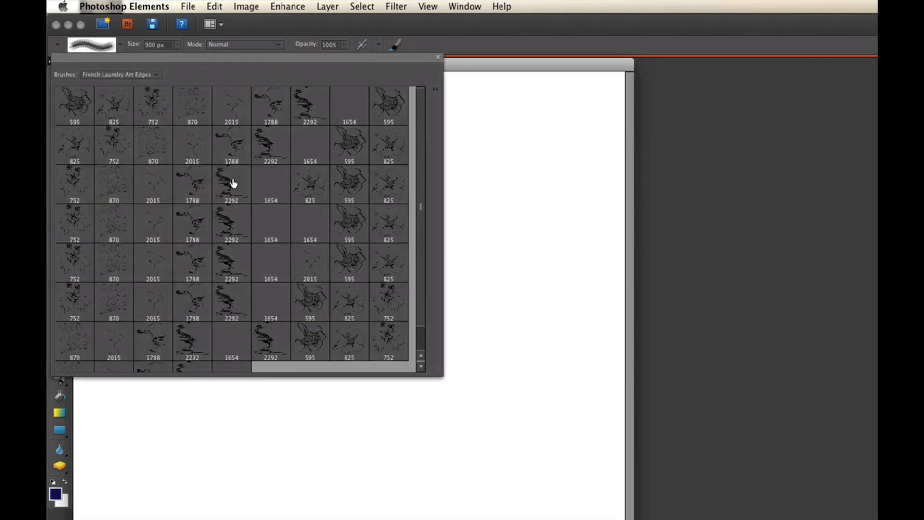
pyautogui.click(360, 260)
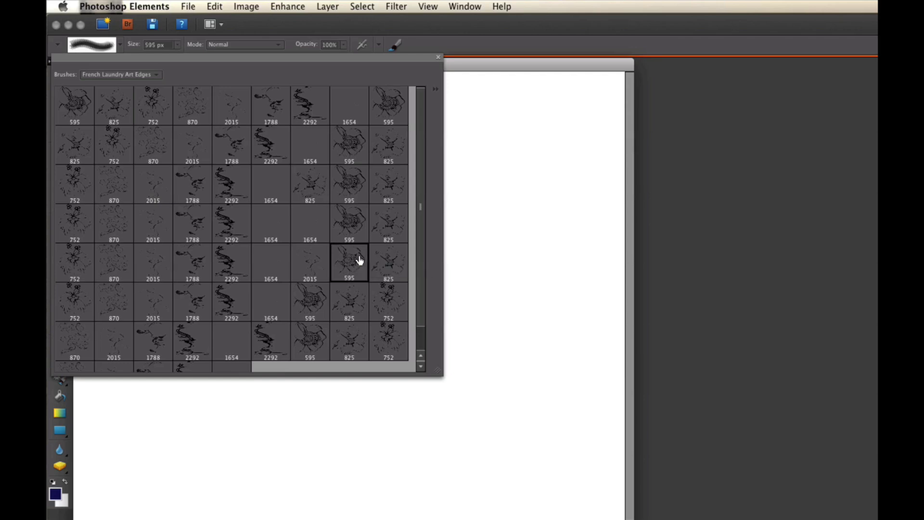
pyautogui.click(438, 59)
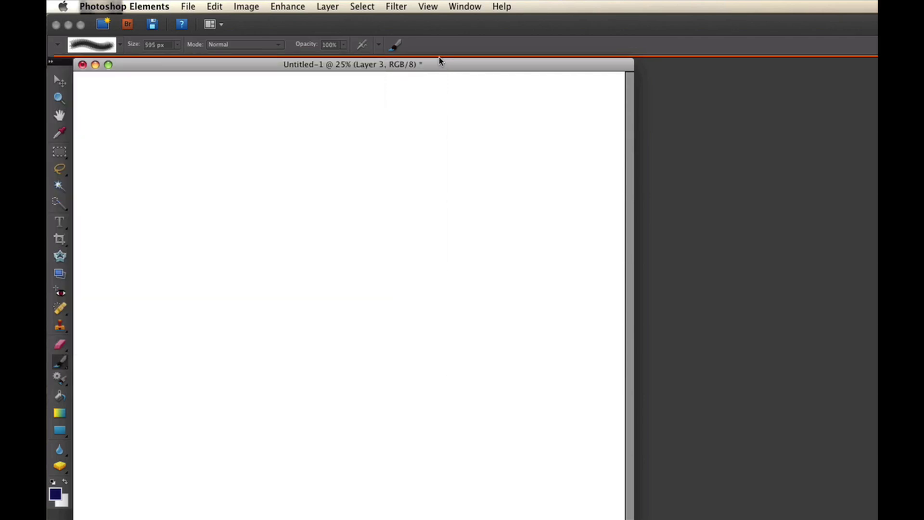
pyautogui.click(334, 227)
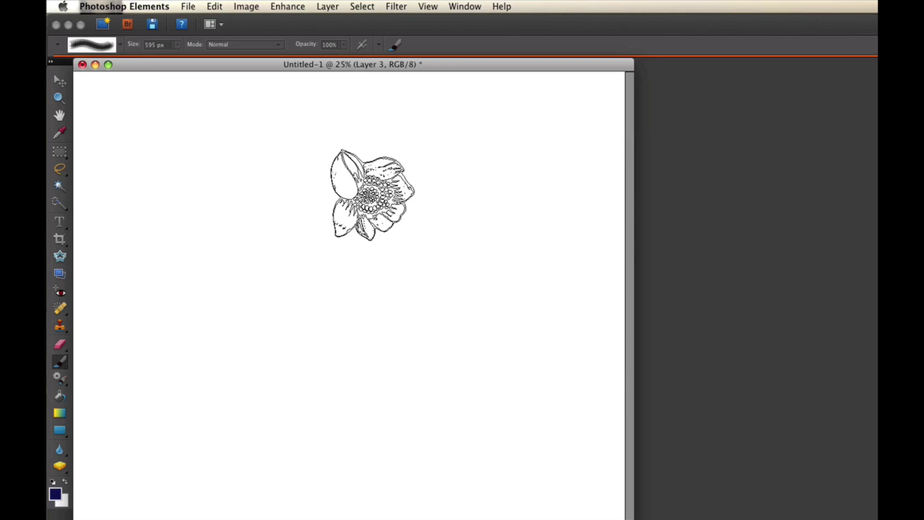
# Step: Resize the flower brush to 300 px, then back up to 600 px
pyautogui.press('[')
pyautogui.press('[')
pyautogui.press('[')
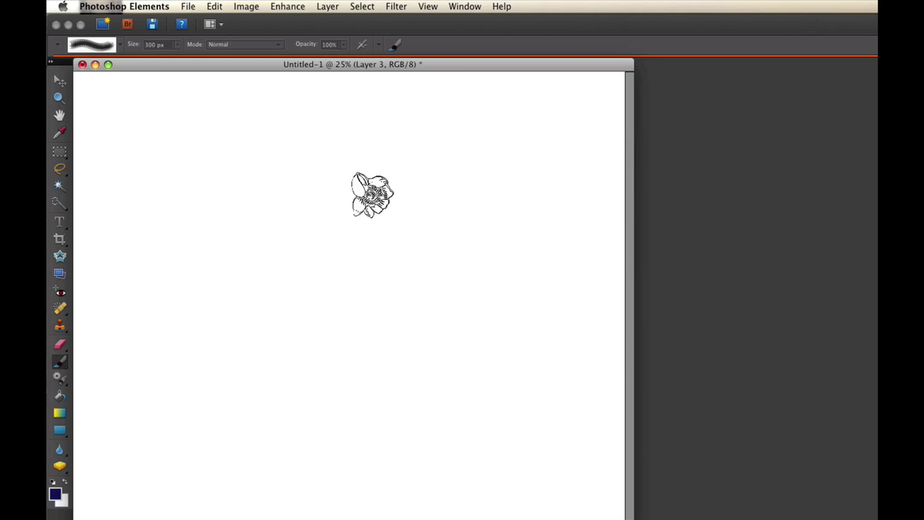
pyautogui.press(']')
pyautogui.press(']')
pyautogui.press(']')
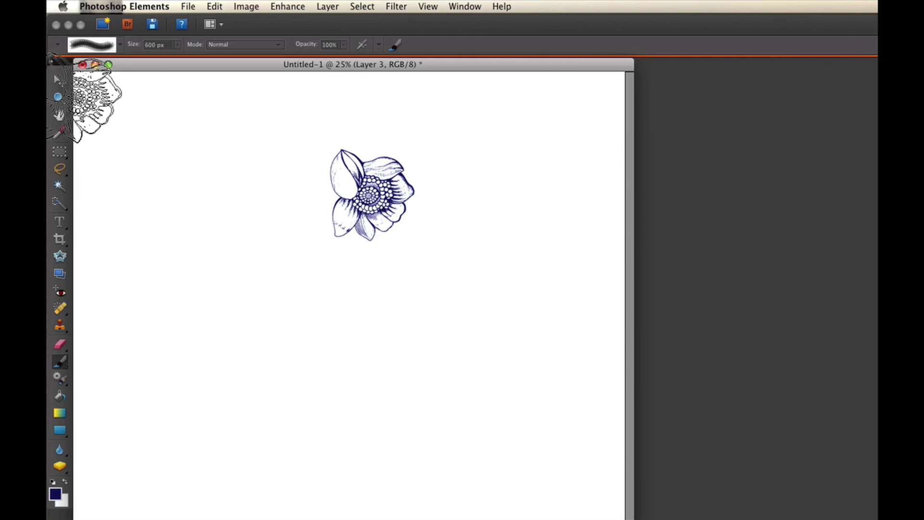
# Step: Rotate the navy flower to -88.7°, scale it to 96.4%, move it lower and commit the transform
pyautogui.click(61, 83)
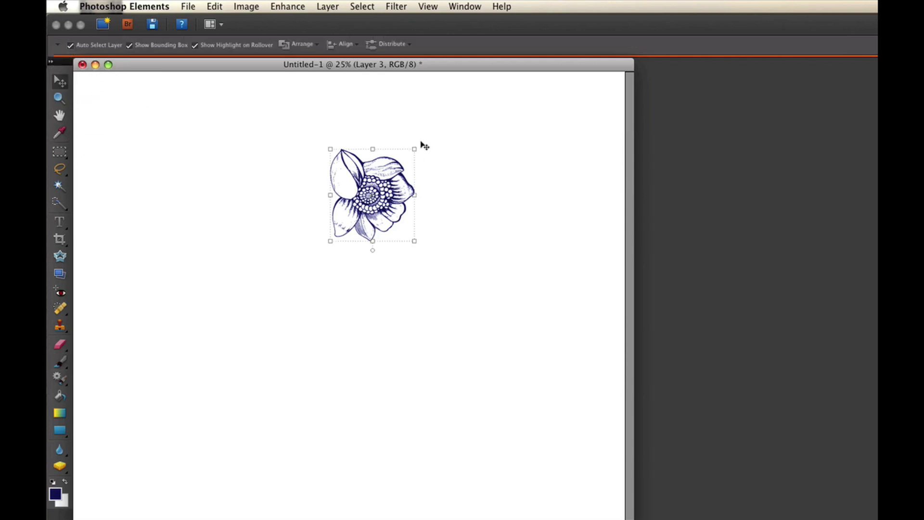
pyautogui.moveTo(418, 147); pyautogui.dragTo(317, 145)
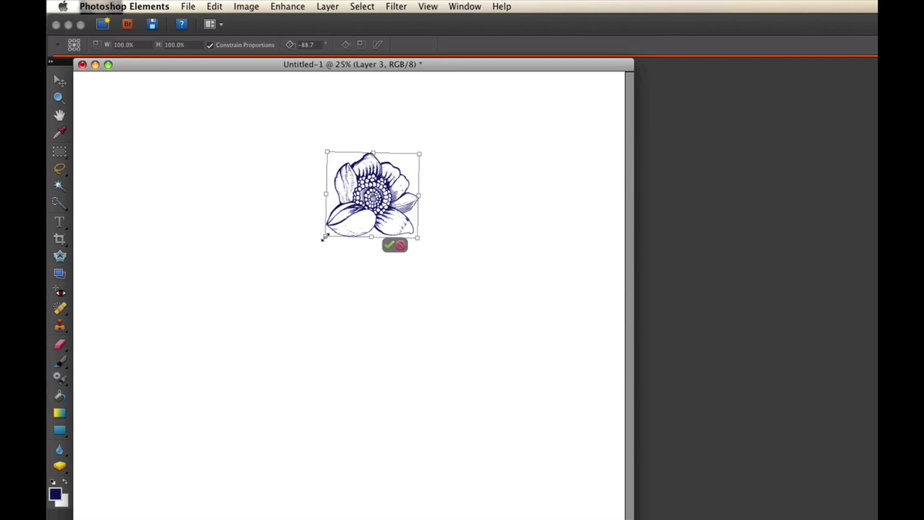
pyautogui.moveTo(324, 237)
pyautogui.mouseDown()
pyautogui.moveTo(350, 218)
pyautogui.moveTo(329, 235)
pyautogui.mouseUp()
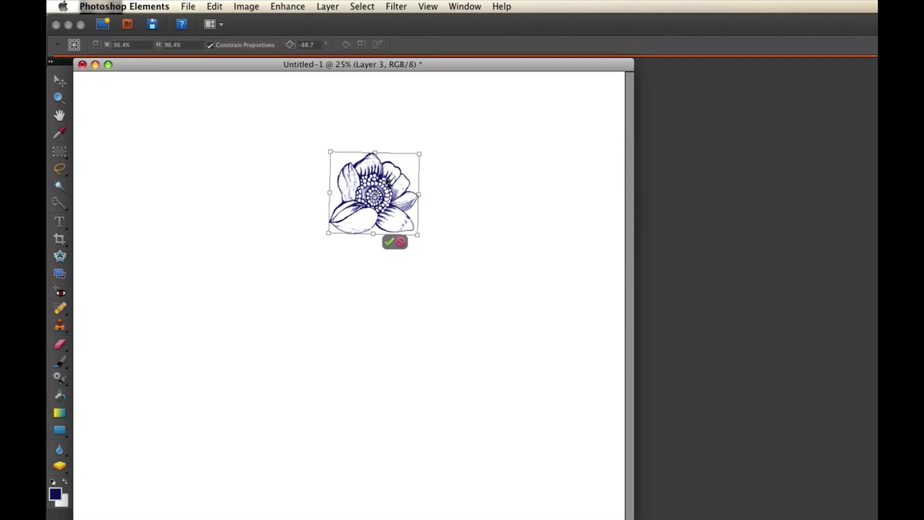
pyautogui.moveTo(386, 181); pyautogui.dragTo(409, 216)
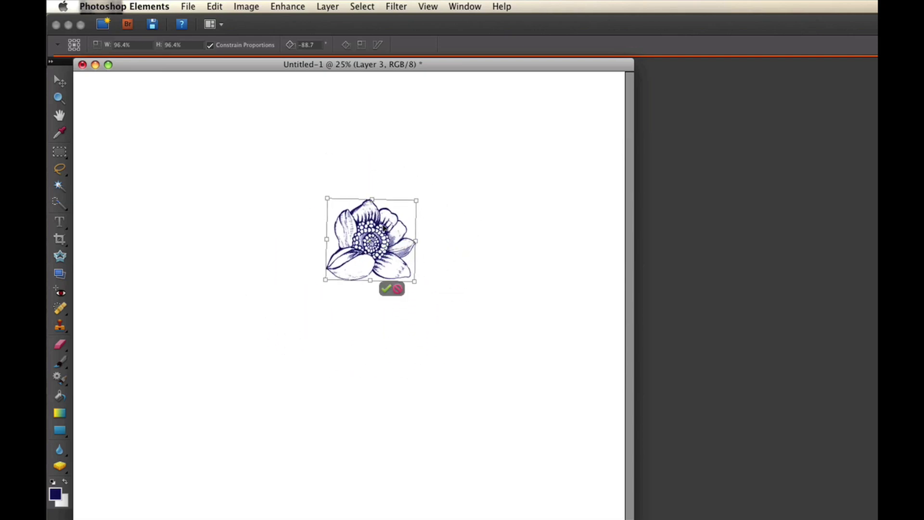
pyautogui.click(386, 290)
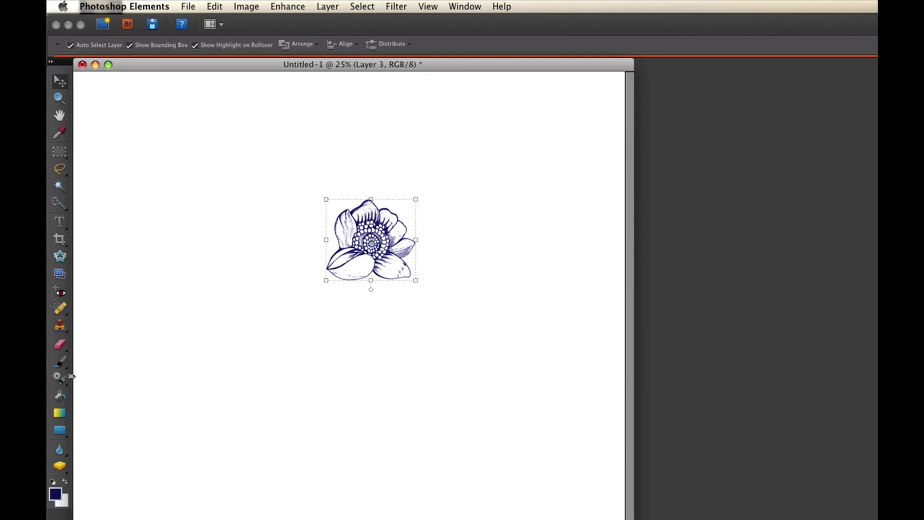
pyautogui.click(59, 361)
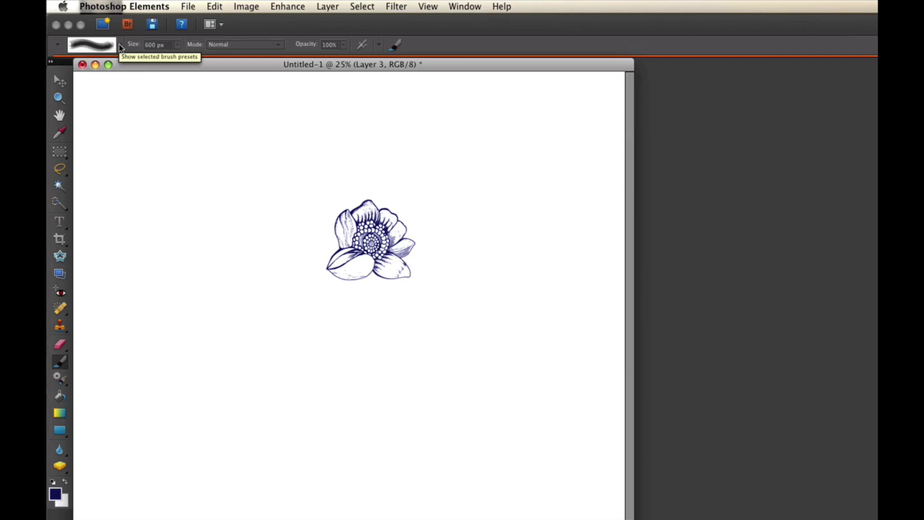
# Step: Show the French Laundry Art Edges brush presets with their menu of brush commands open
pyautogui.click(120, 45)
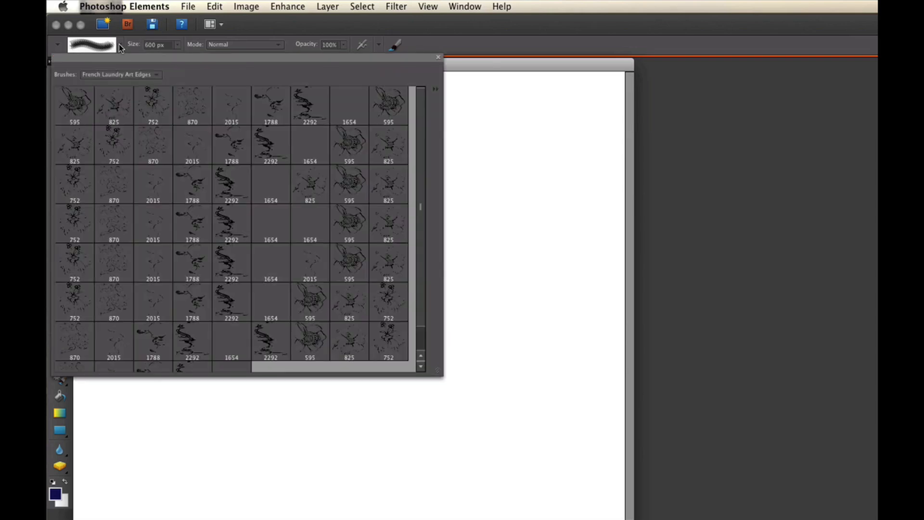
pyautogui.click(436, 92)
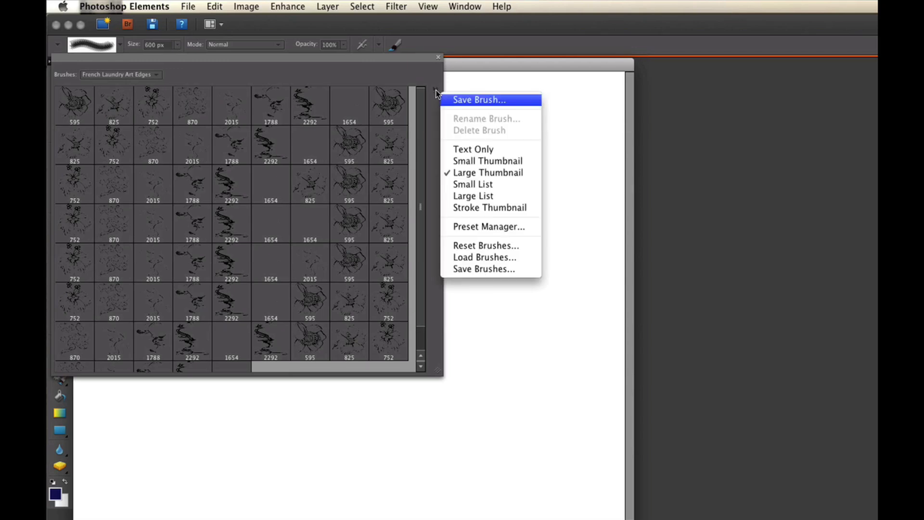
# Step: Load URB_BG_Brushes.abr through the Preset Manager, then close the manager with Done
pyautogui.click(481, 227)
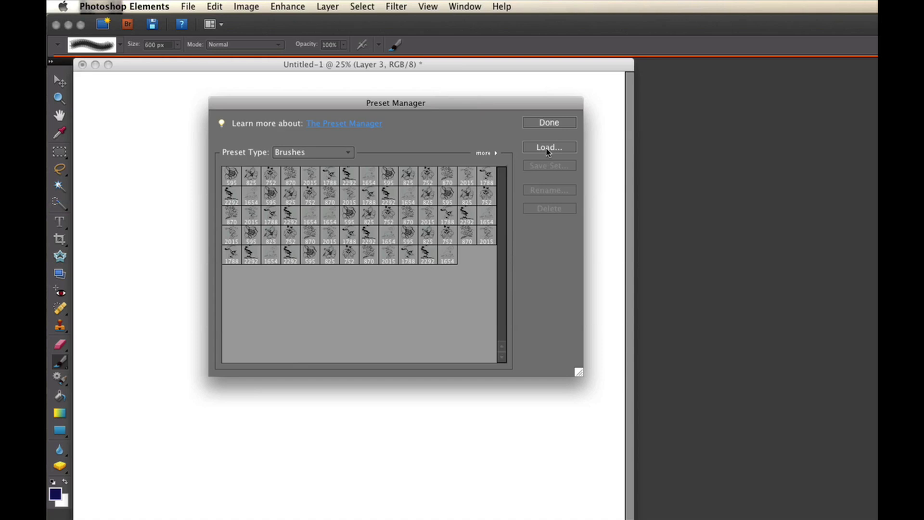
pyautogui.click(549, 147)
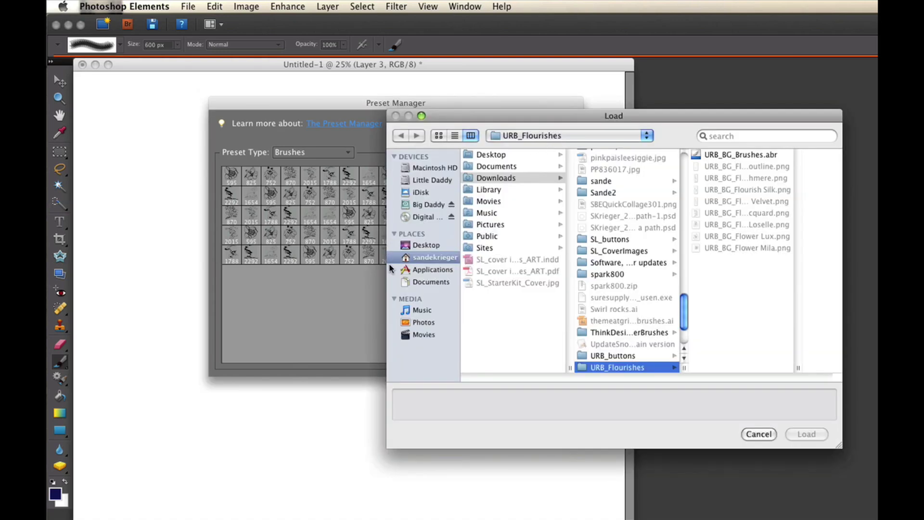
pyautogui.click(730, 159)
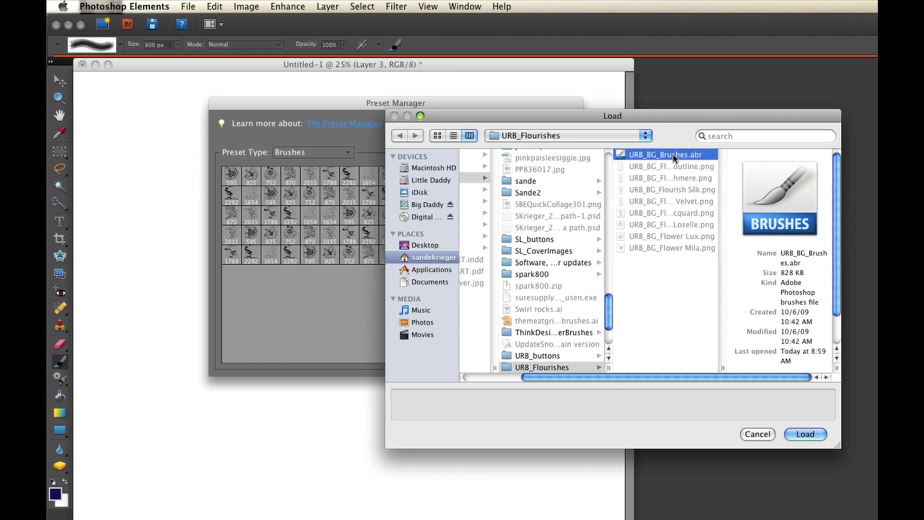
pyautogui.click(808, 433)
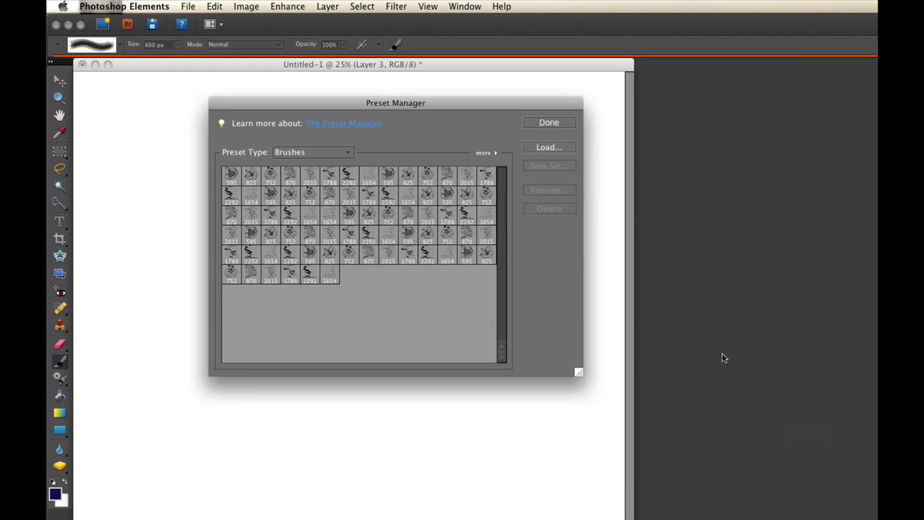
pyautogui.click(549, 123)
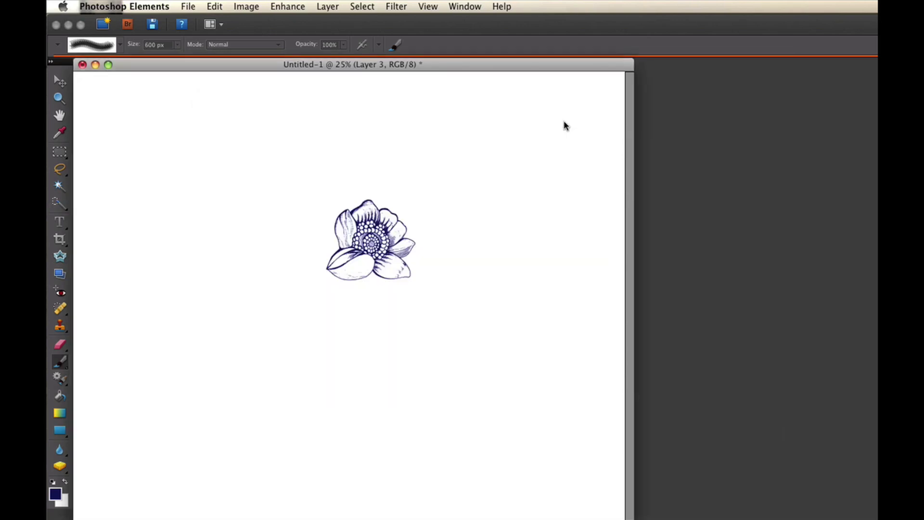